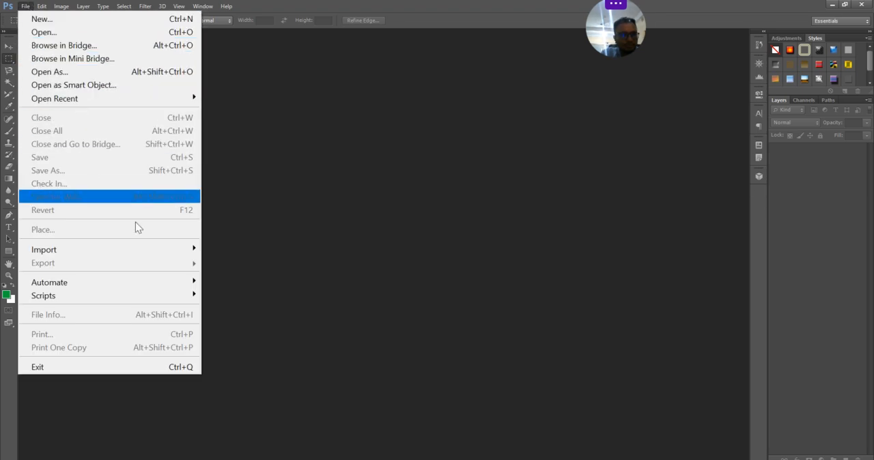
- Create a blank 500 x 500 pixel RGB document at 172 pixels/inch with a white background
{"action": "left_click", "coordinate": [334, 273]}
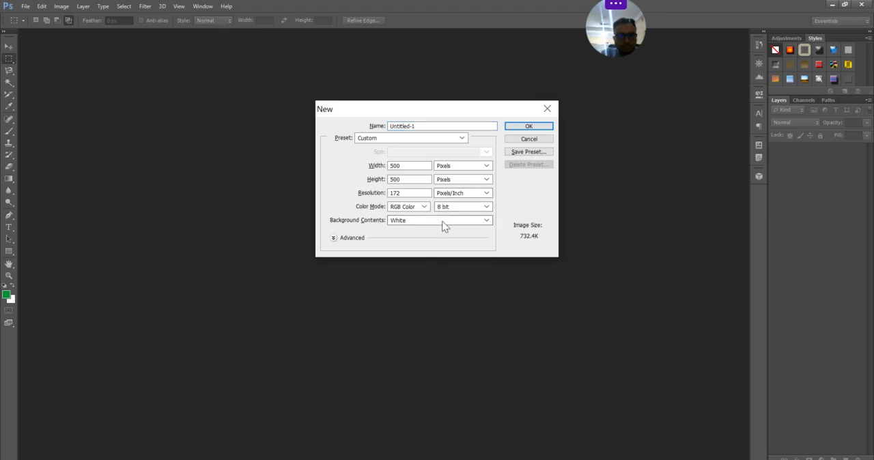
{"action": "left_click", "coordinate": [535, 129]}
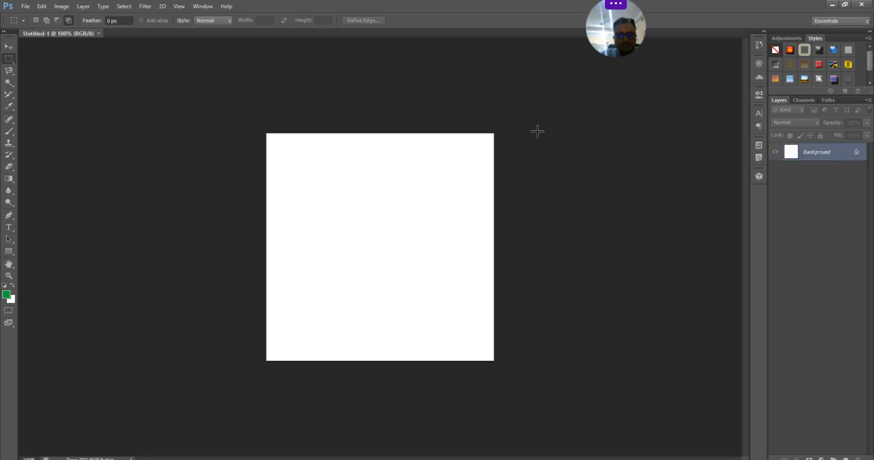
{"action": "key", "text": "ctrl+plus"}
{"action": "key", "text": "ctrl+minus"}
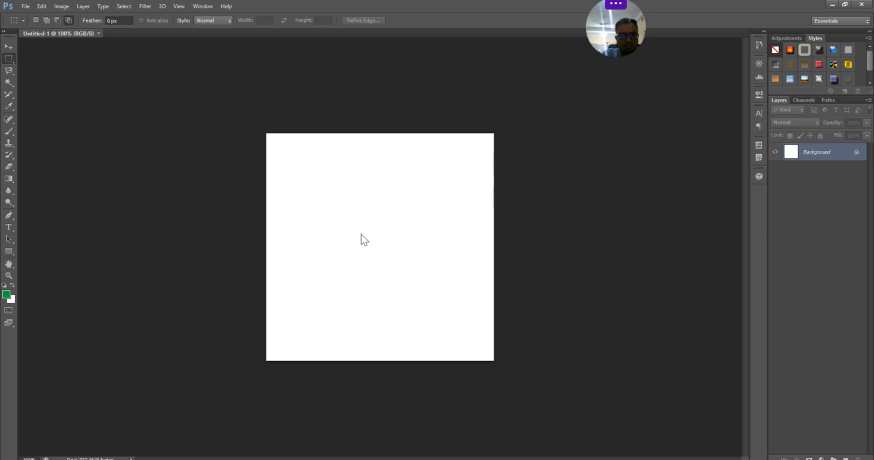
- Open nature.jpg from the desktop and convert its Background into a regular layer named Layer 0
{"action": "key", "text": "ctrl+o"}
{"action": "scroll", "coordinate": [403, 279], "scroll_direction": "down", "scroll_amount": 3}
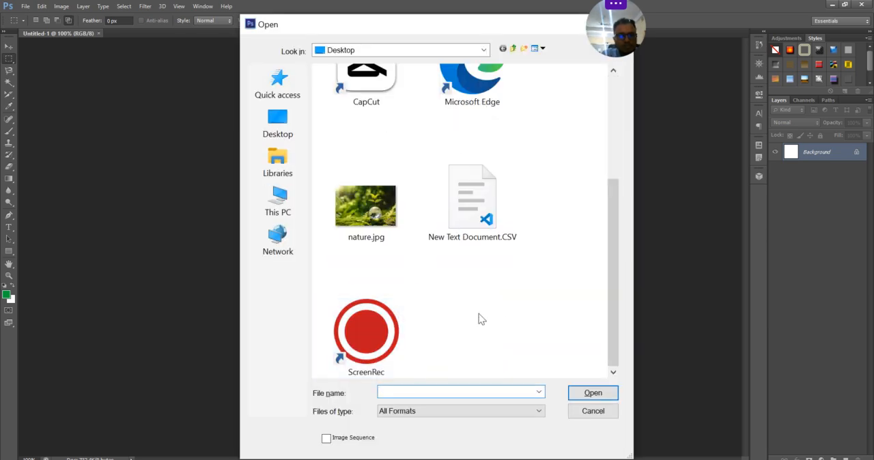
{"action": "left_click", "coordinate": [395, 235]}
{"action": "left_click", "coordinate": [604, 398]}
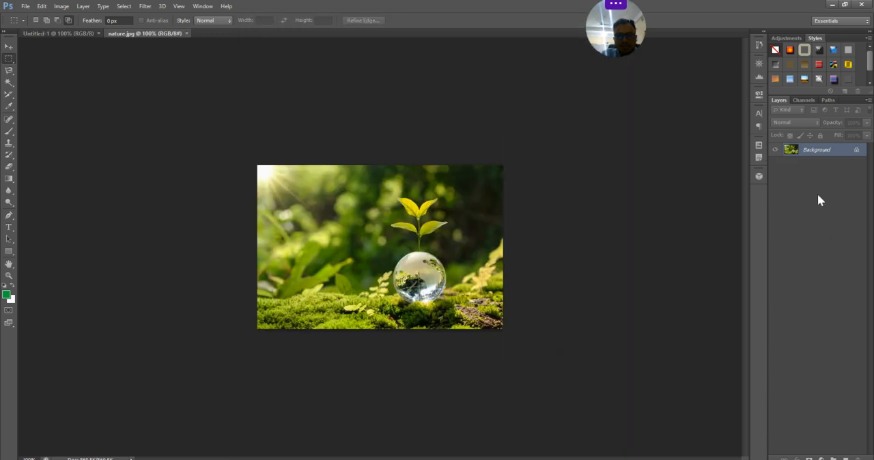
{"action": "double_click", "coordinate": [822, 149]}
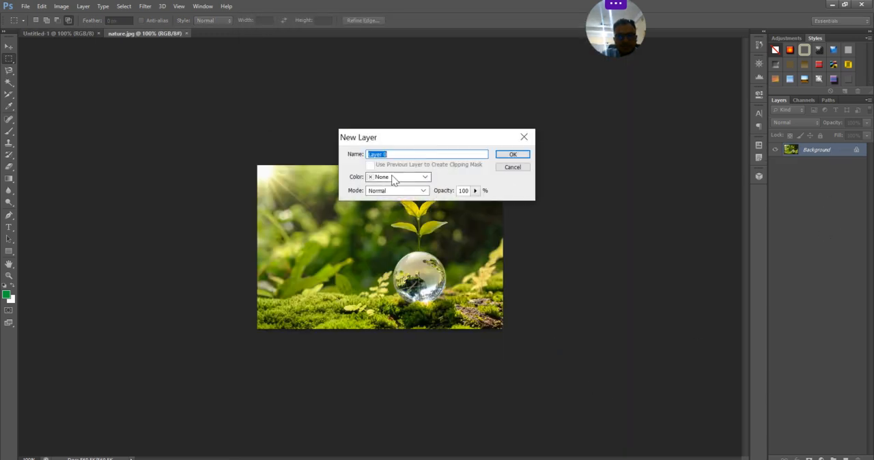
{"action": "left_click", "coordinate": [511, 155]}
- Copy the entire nature.jpg image and paste it into the Untitled-1 document
{"action": "key", "text": "ctrl+a"}
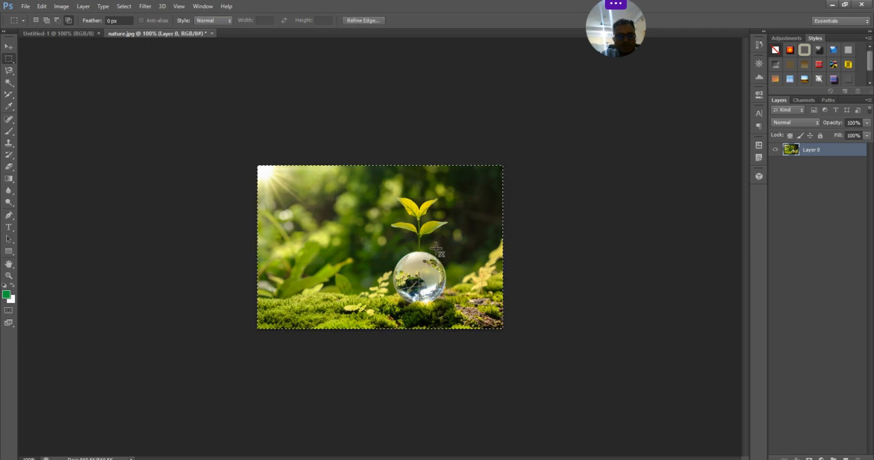
{"action": "left_click", "coordinate": [71, 32]}
{"action": "key", "text": "ctrl+v"}
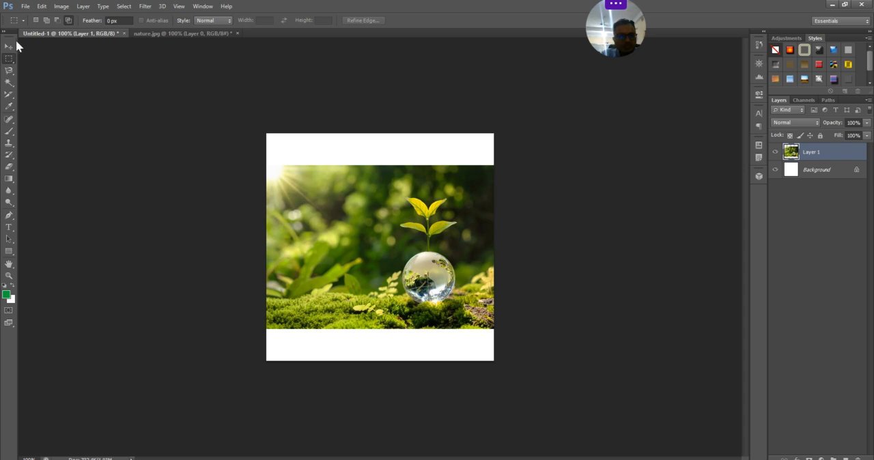
- Scale the pasted photo to about 92.5% to fit the canvas width and move it down near the canvas's lower edge
{"action": "left_click", "coordinate": [15, 46]}
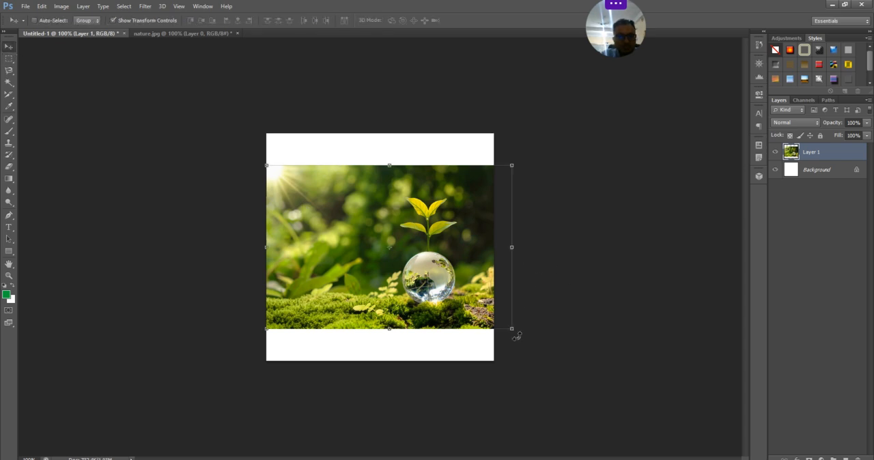
{"action": "left_click_drag", "start_coordinate": [515, 332], "coordinate": [504, 306]}
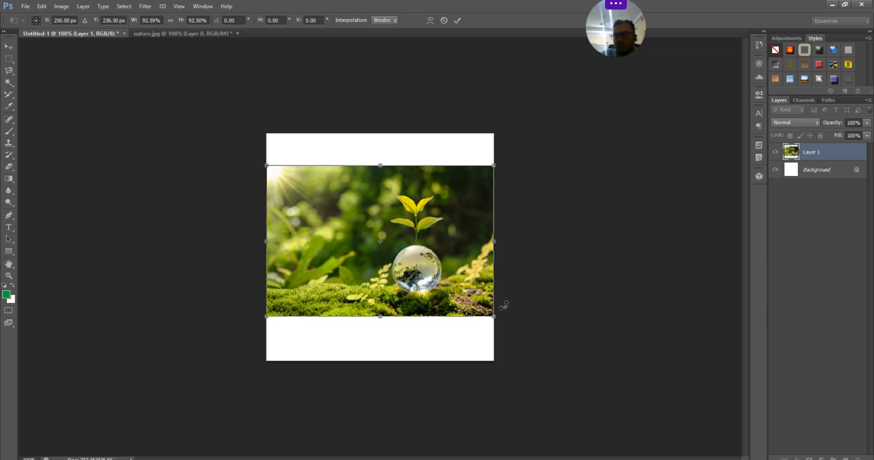
{"action": "left_click", "coordinate": [9, 58]}
{"action": "left_click", "coordinate": [393, 182]}
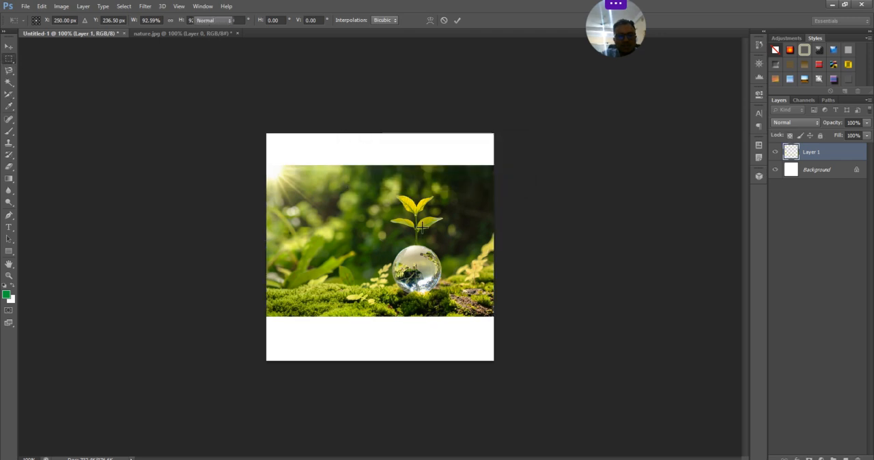
{"action": "left_click", "coordinate": [8, 45]}
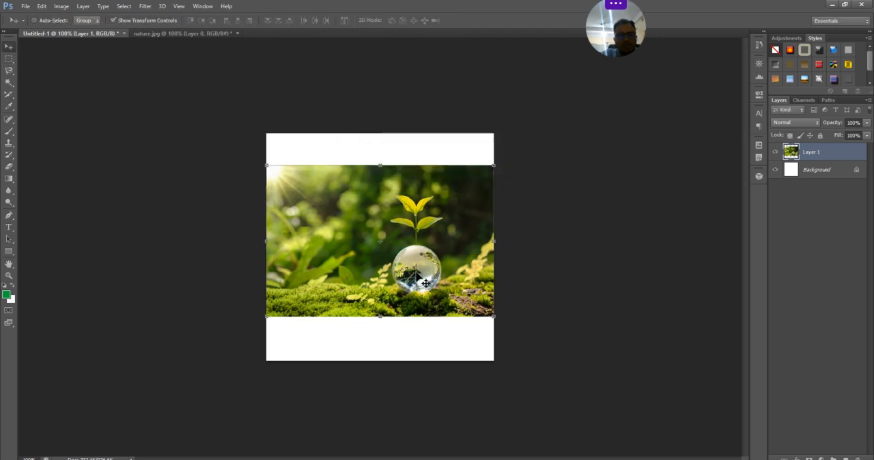
{"action": "left_click_drag", "start_coordinate": [403, 257], "coordinate": [410, 291]}
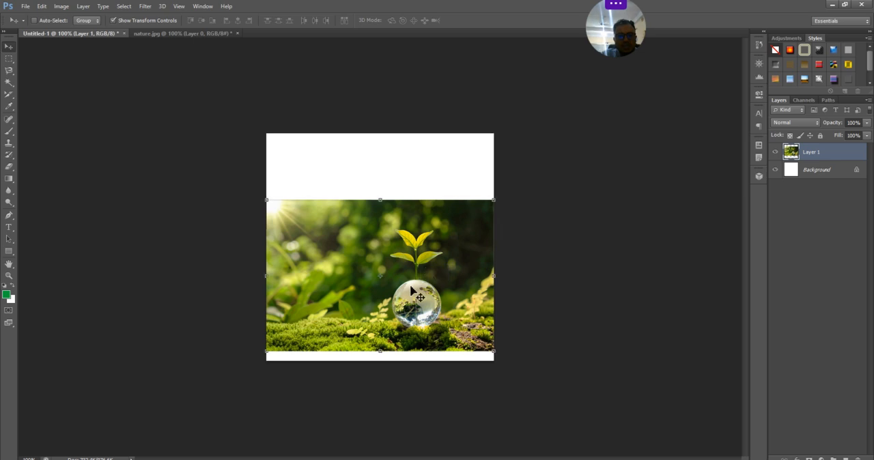
- Crop the canvas around the photo with the Crop Tool, removing most of the white area above it
{"action": "left_click", "coordinate": [10, 107]}
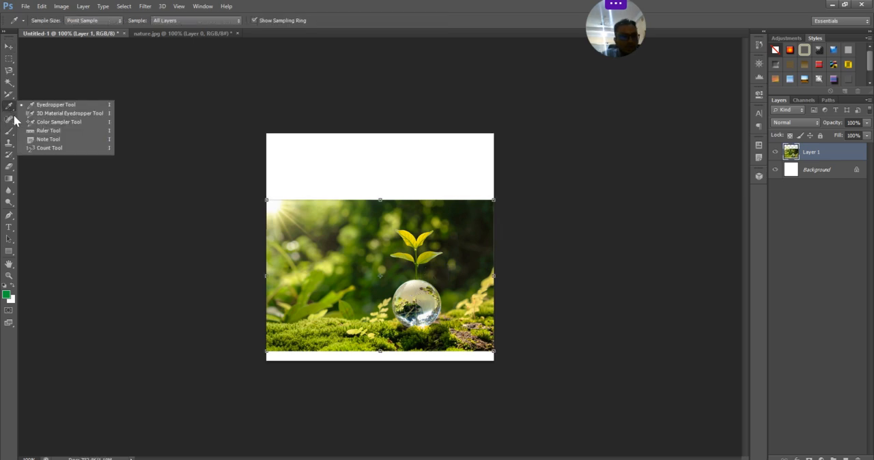
{"action": "left_click", "coordinate": [14, 96]}
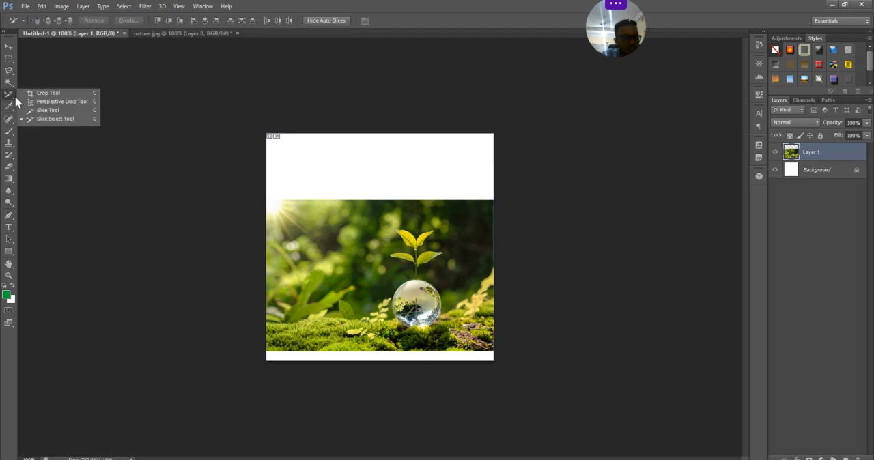
{"action": "left_click", "coordinate": [47, 93]}
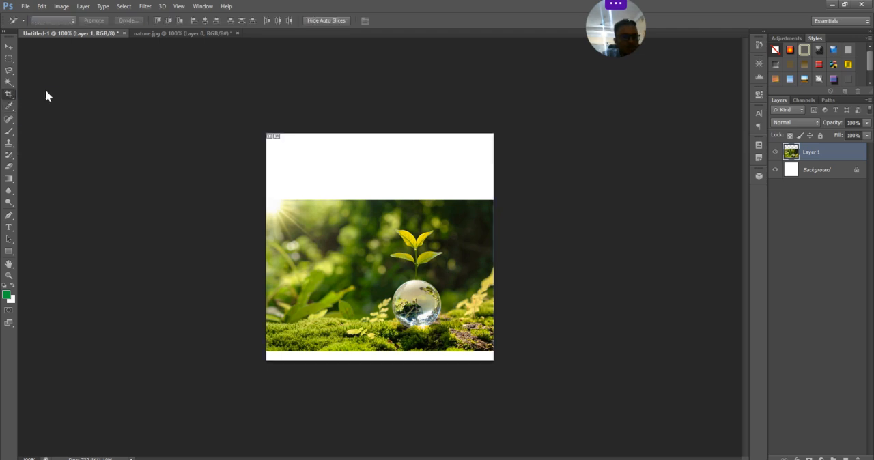
{"action": "left_click_drag", "start_coordinate": [268, 194], "coordinate": [532, 360]}
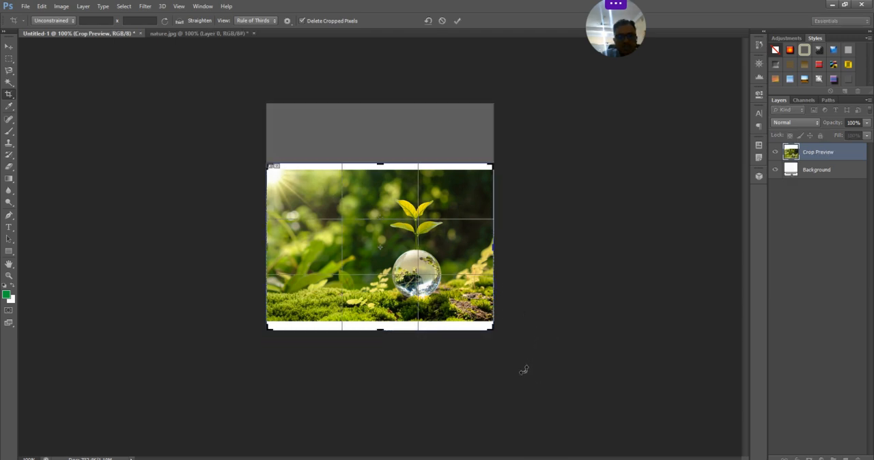
{"action": "key", "text": "Return"}
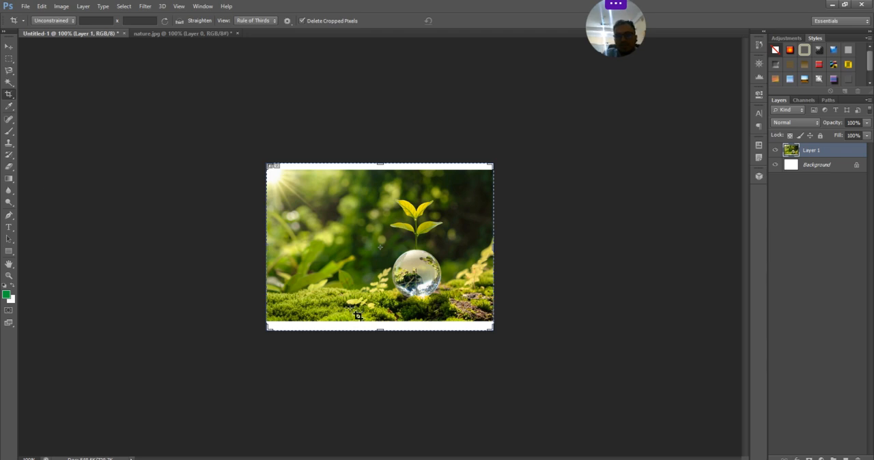
- Crop away a strip along the photo's left side, and undo both crops to restore the square canvas
{"action": "left_click", "coordinate": [11, 59]}
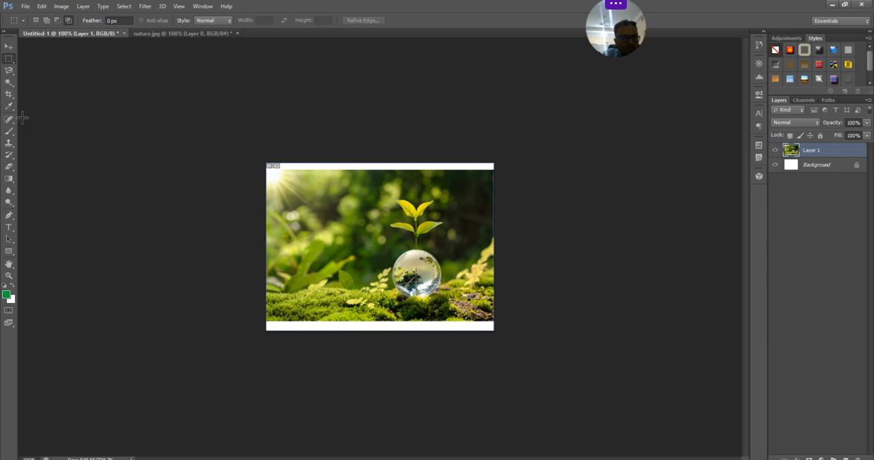
{"action": "left_click", "coordinate": [9, 95]}
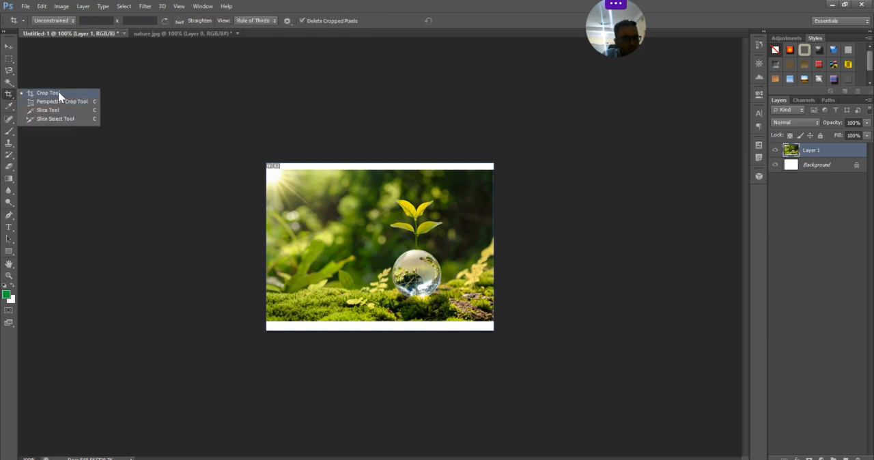
{"action": "left_click", "coordinate": [58, 92]}
{"action": "left_click_drag", "start_coordinate": [264, 198], "coordinate": [294, 207]}
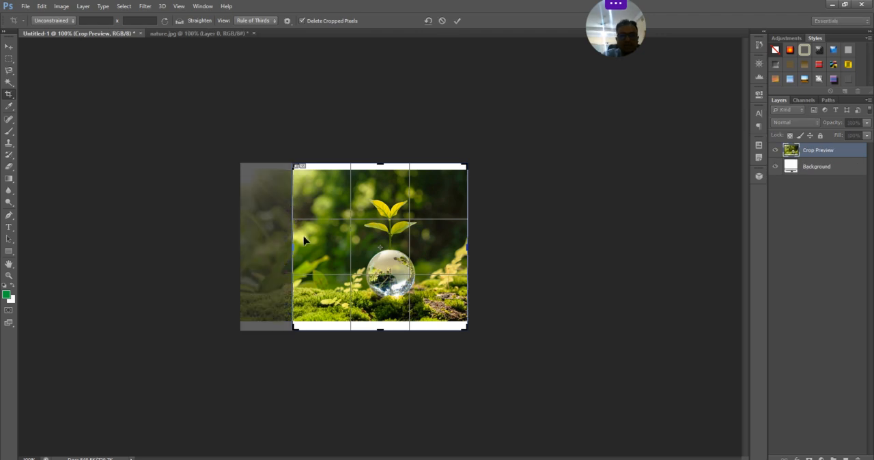
{"action": "key", "text": "Return"}
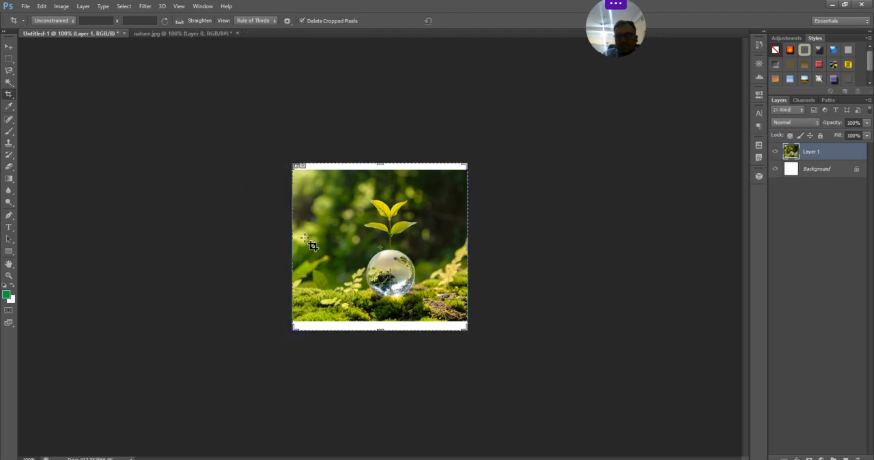
{"action": "key", "text": "ctrl+alt+z"}
{"action": "key", "text": "ctrl+alt+z"}
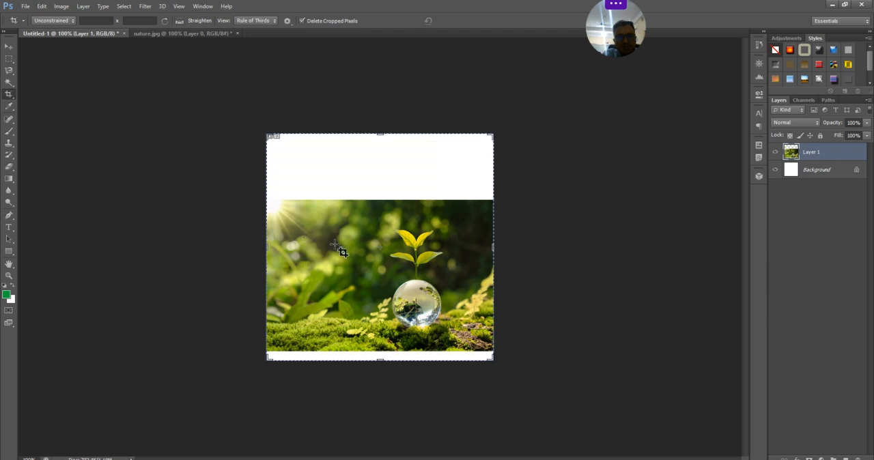
- Try the Perspective Crop Tool on an area around the photo that excludes most of the upper white space, and undo it
{"action": "right_click", "coordinate": [9, 94]}
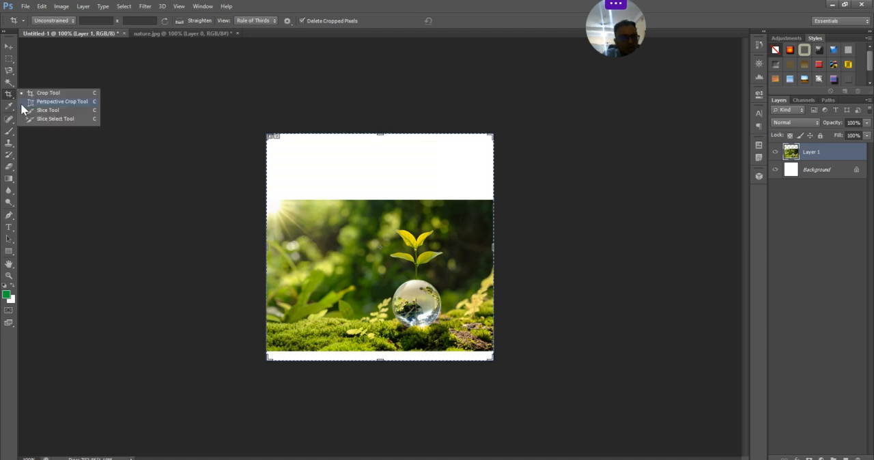
{"action": "left_click", "coordinate": [55, 102]}
{"action": "left_click", "coordinate": [8, 48]}
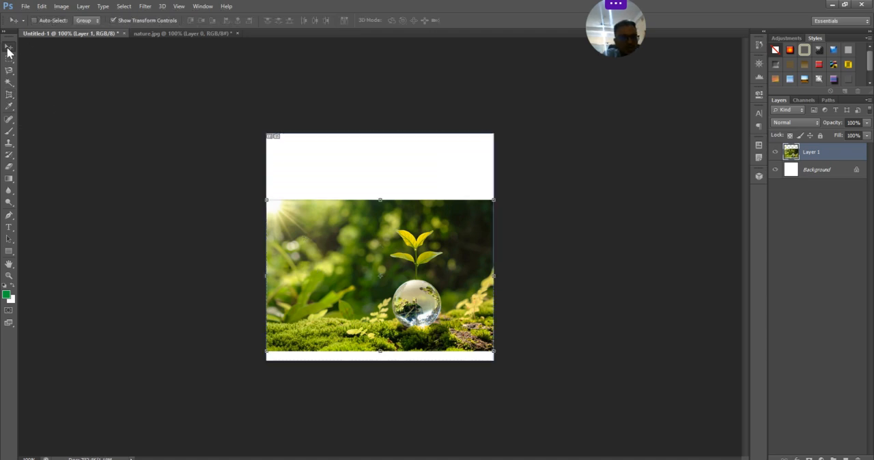
{"action": "right_click", "coordinate": [11, 83]}
{"action": "left_click", "coordinate": [14, 97]}
{"action": "right_click", "coordinate": [14, 96]}
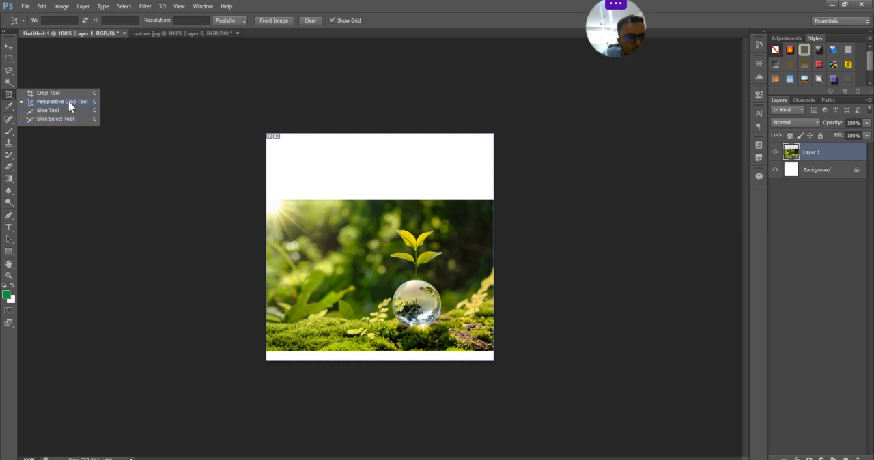
{"action": "left_click", "coordinate": [71, 102]}
{"action": "left_click_drag", "start_coordinate": [266, 193], "coordinate": [515, 375]}
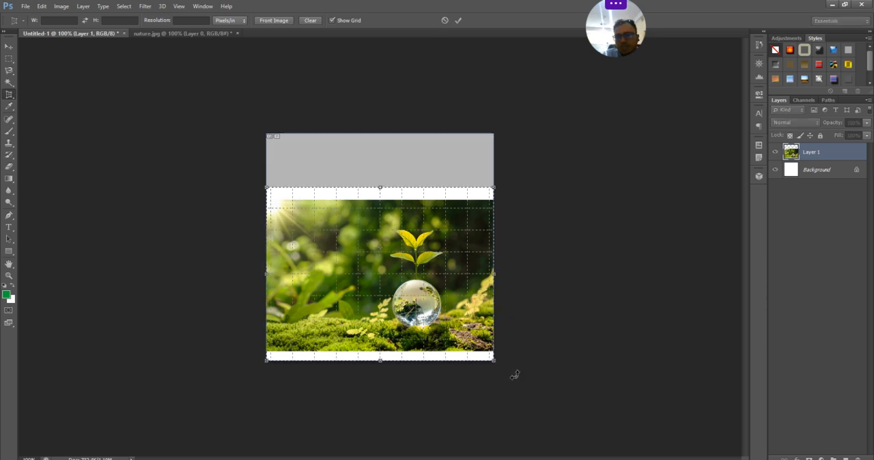
{"action": "key", "text": "Return"}
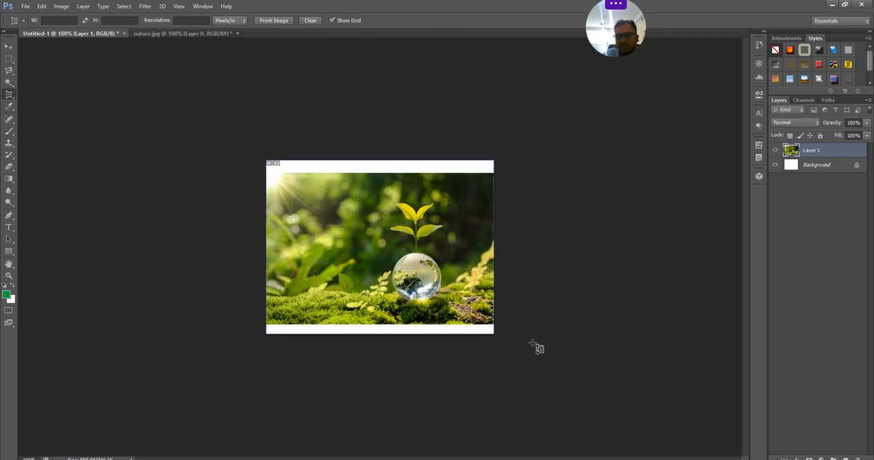
{"action": "key", "text": "ctrl+z"}
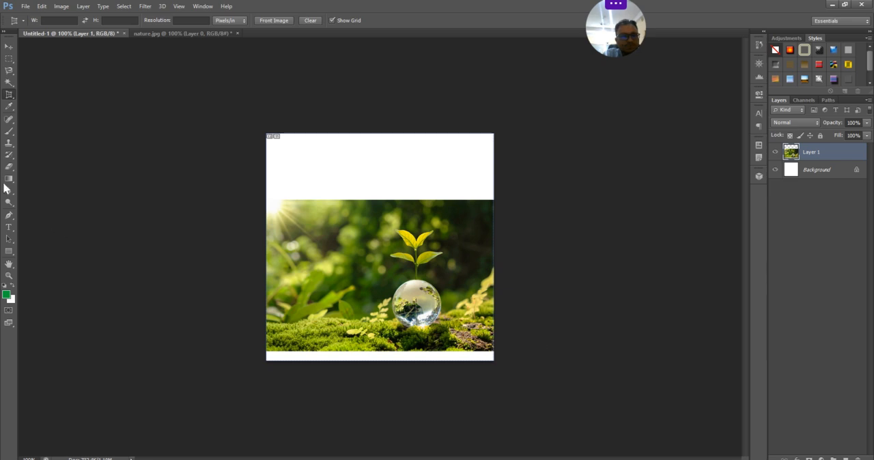
- Try extending the canvas above and to the right of the photo with the Crop Tool, and undo the change
{"action": "right_click", "coordinate": [9, 94]}
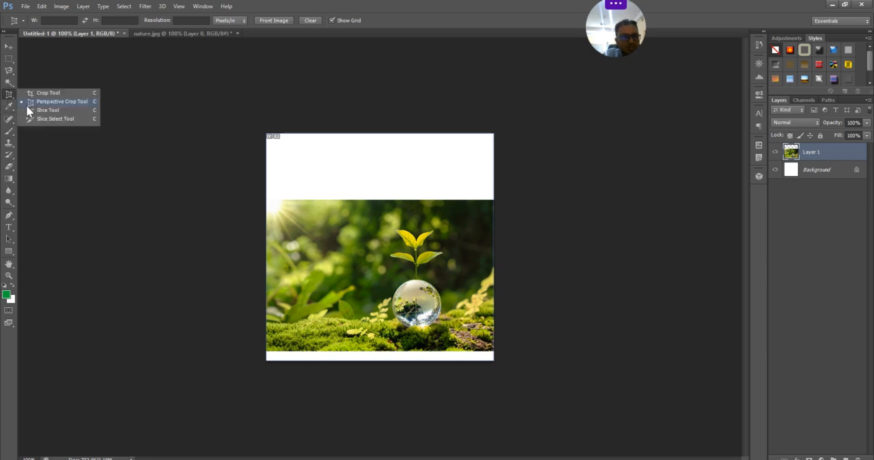
{"action": "left_click", "coordinate": [48, 93]}
{"action": "left_click_drag", "start_coordinate": [292, 202], "coordinate": [525, 400]}
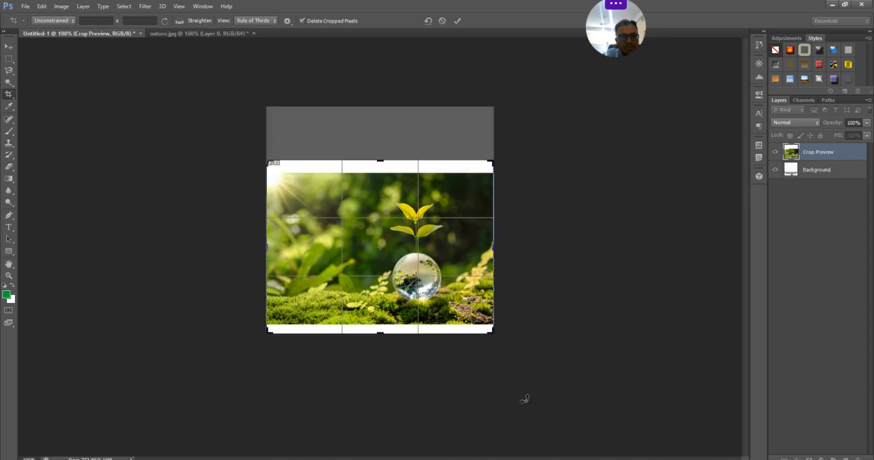
{"action": "left_click_drag", "start_coordinate": [382, 160], "coordinate": [379, 108]}
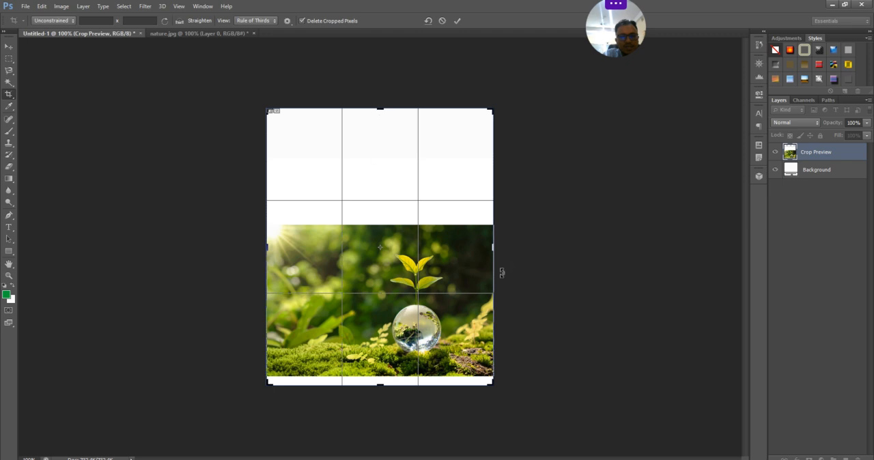
{"action": "left_click_drag", "start_coordinate": [493, 255], "coordinate": [536, 258]}
{"action": "key", "text": "Return"}
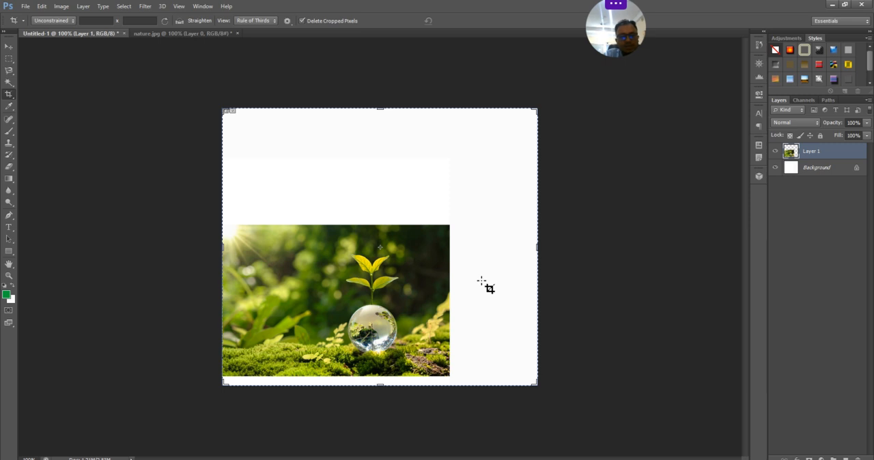
{"action": "key", "text": "ctrl+z"}
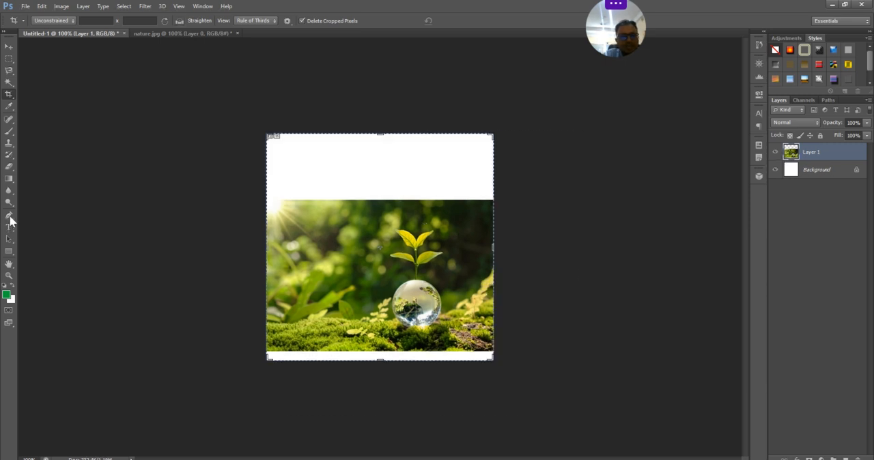
- Extend the canvas above and to the right of the photo with the Perspective Crop Tool
{"action": "right_click", "coordinate": [10, 100]}
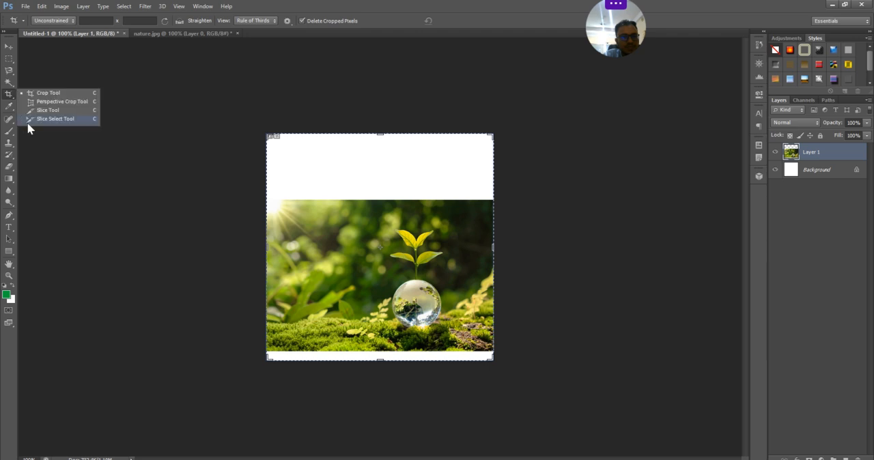
{"action": "left_click", "coordinate": [48, 118]}
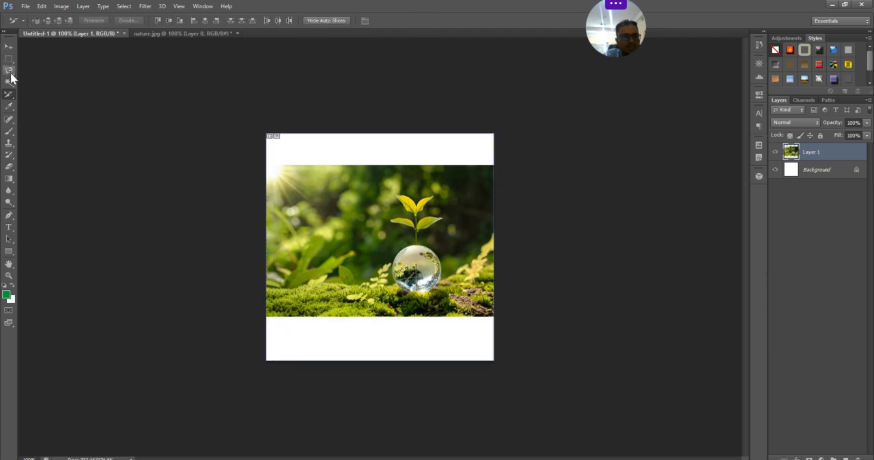
{"action": "right_click", "coordinate": [9, 98]}
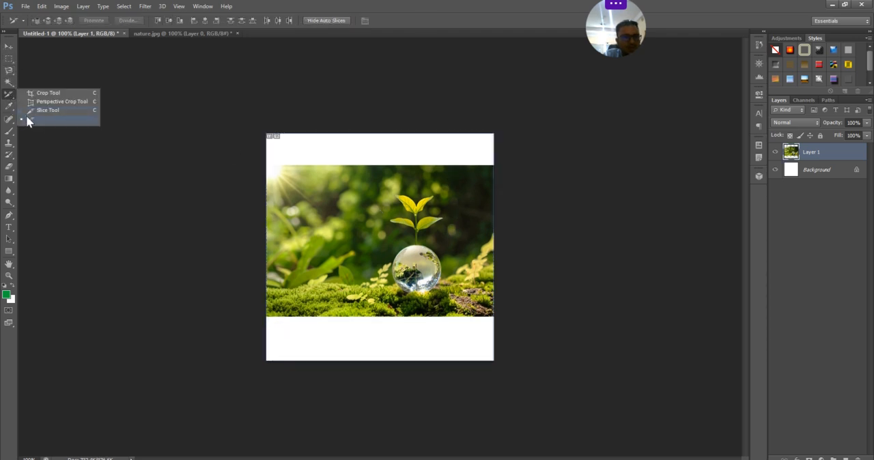
{"action": "left_click", "coordinate": [65, 102]}
{"action": "left_click_drag", "start_coordinate": [268, 136], "coordinate": [525, 388]}
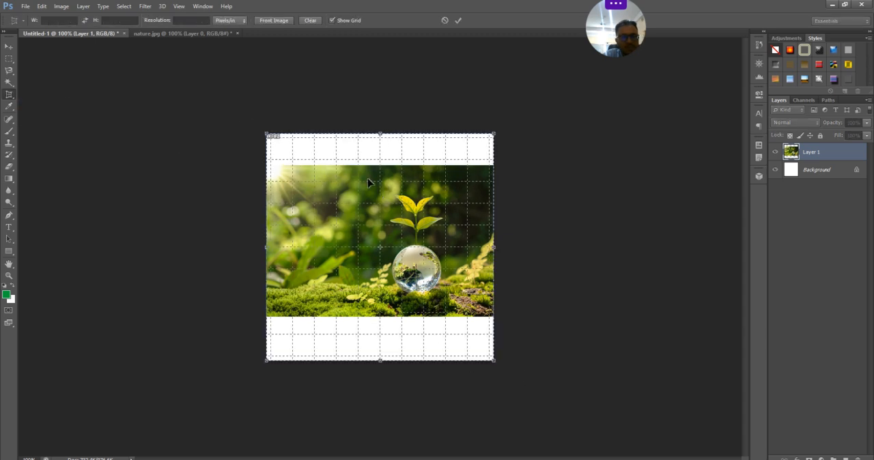
{"action": "left_click_drag", "start_coordinate": [385, 133], "coordinate": [380, 83]}
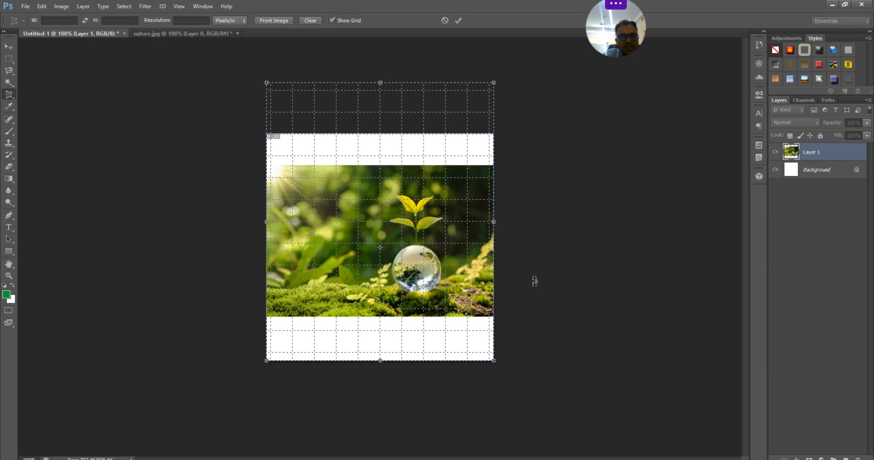
{"action": "left_click_drag", "start_coordinate": [500, 225], "coordinate": [564, 233]}
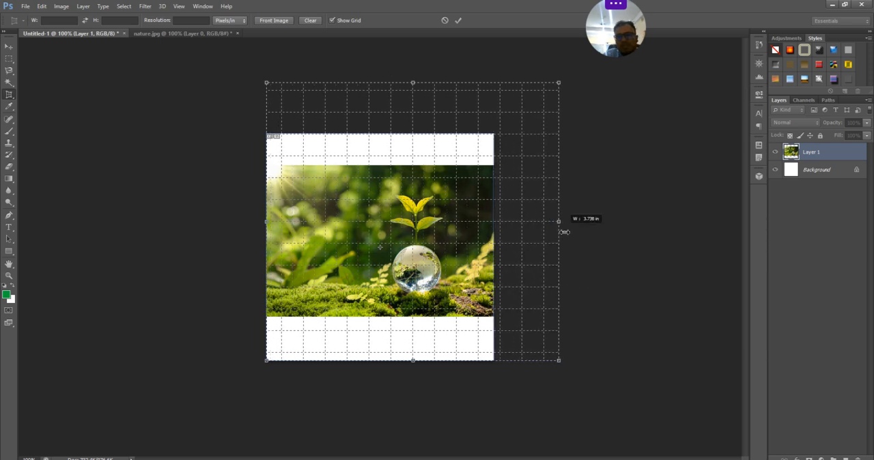
{"action": "left_click_drag", "start_coordinate": [564, 232], "coordinate": [560, 234]}
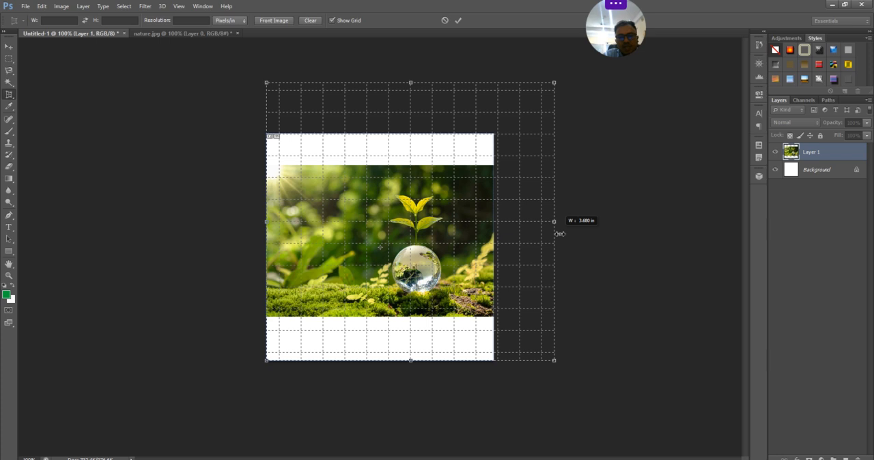
{"action": "left_click_drag", "start_coordinate": [560, 234], "coordinate": [557, 233]}
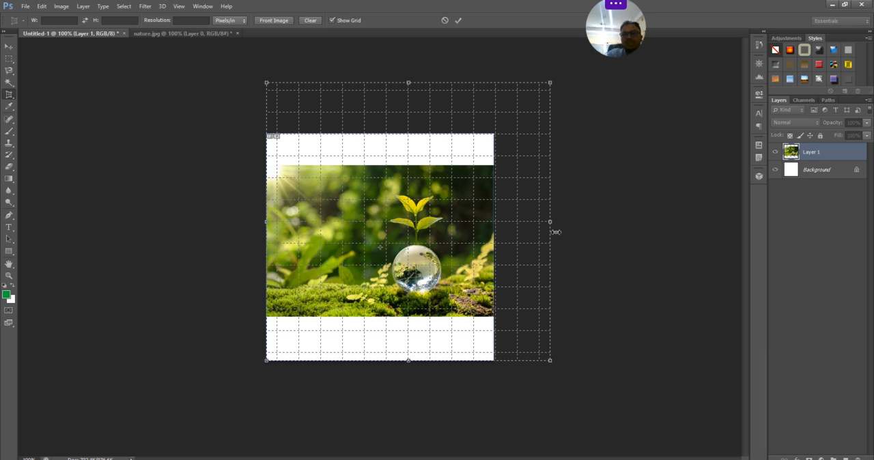
{"action": "key", "text": "Return"}
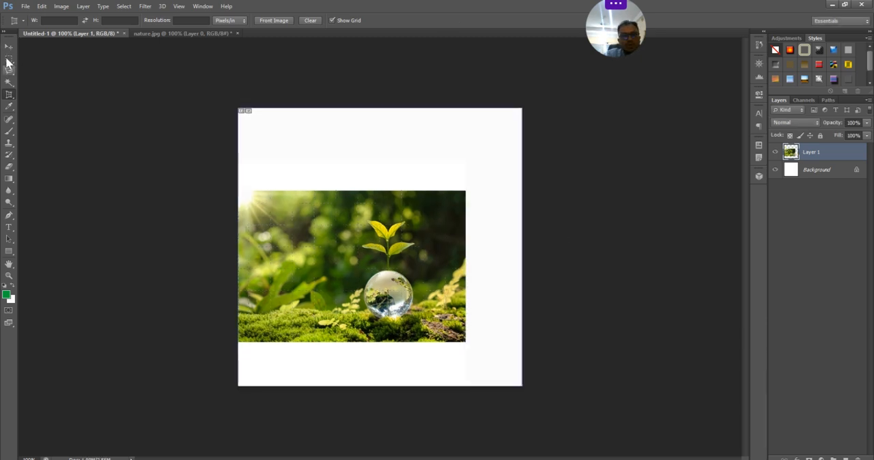
- Try enlarging the photo to the full canvas width and stretching it vertically with the transform controls, and undo it
{"action": "left_click", "coordinate": [9, 46]}
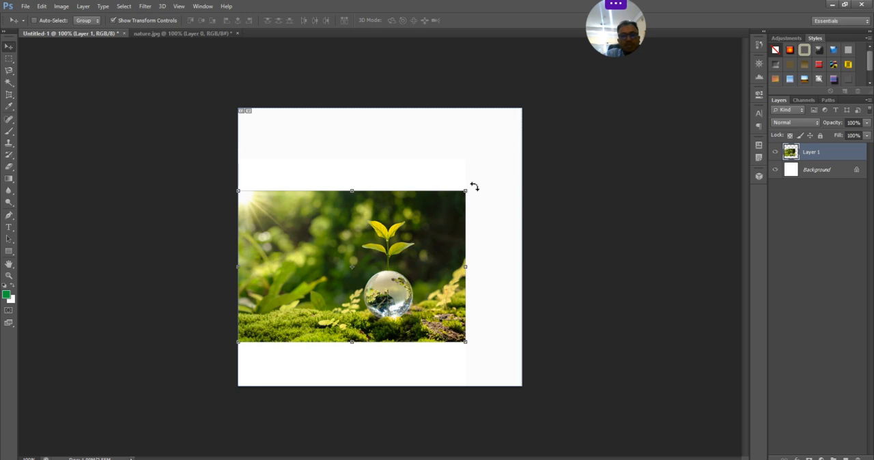
{"action": "left_click_drag", "start_coordinate": [467, 191], "coordinate": [521, 151]}
{"action": "left_click_drag", "start_coordinate": [384, 155], "coordinate": [381, 137]}
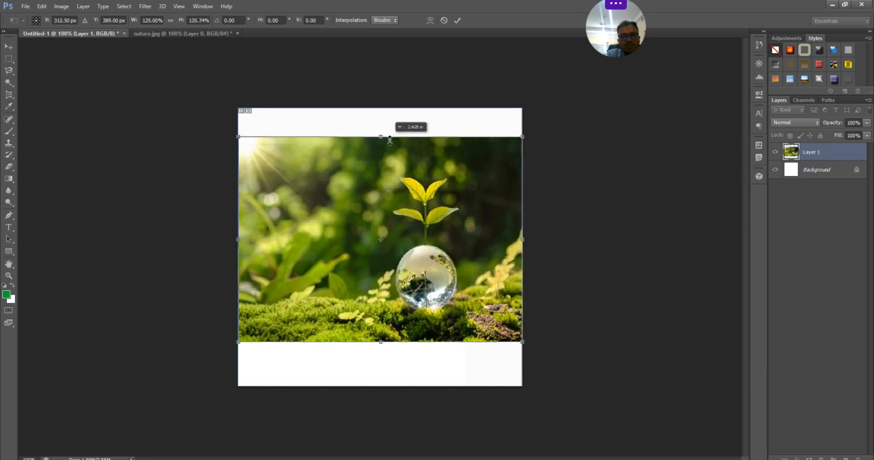
{"action": "mouse_move", "coordinate": [385, 345]}
{"action": "left_mouse_down"}
{"action": "mouse_move", "coordinate": [386, 362]}
{"action": "mouse_move", "coordinate": [386, 351]}
{"action": "left_mouse_up"}
{"action": "key", "text": "Return"}
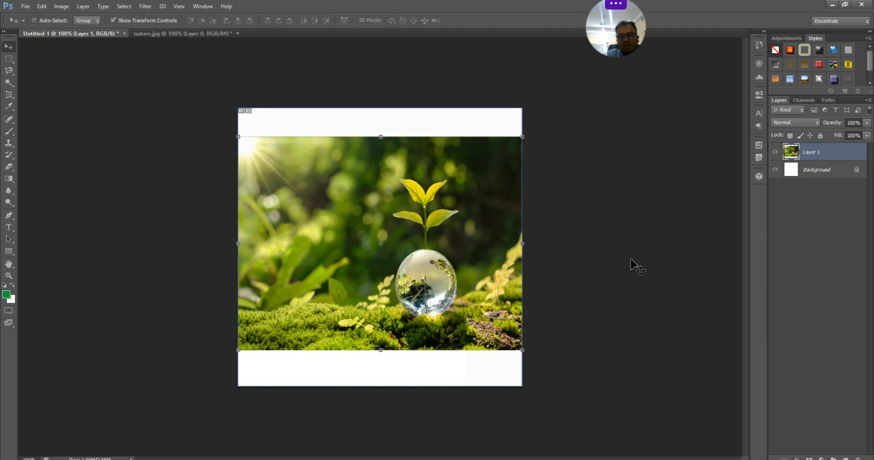
{"action": "key", "text": "ctrl+z"}
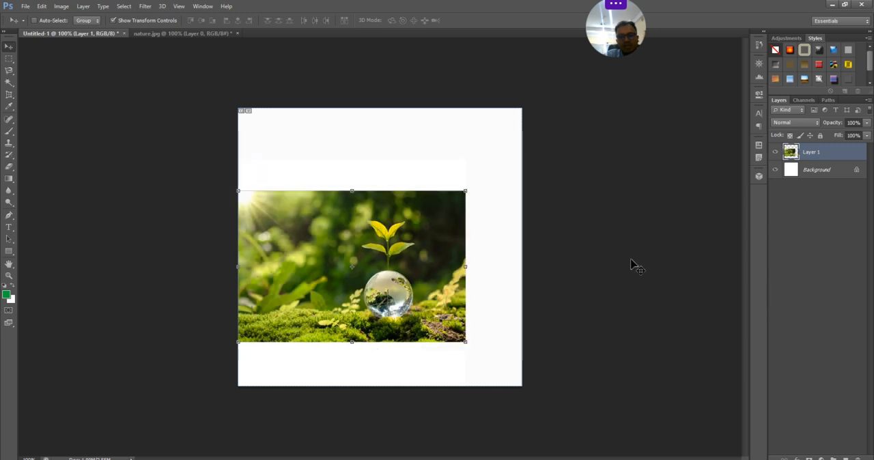
- Move the photo to the right and slightly down within the enlarged canvas, keeping it inside the canvas edges
{"action": "left_click", "coordinate": [9, 95]}
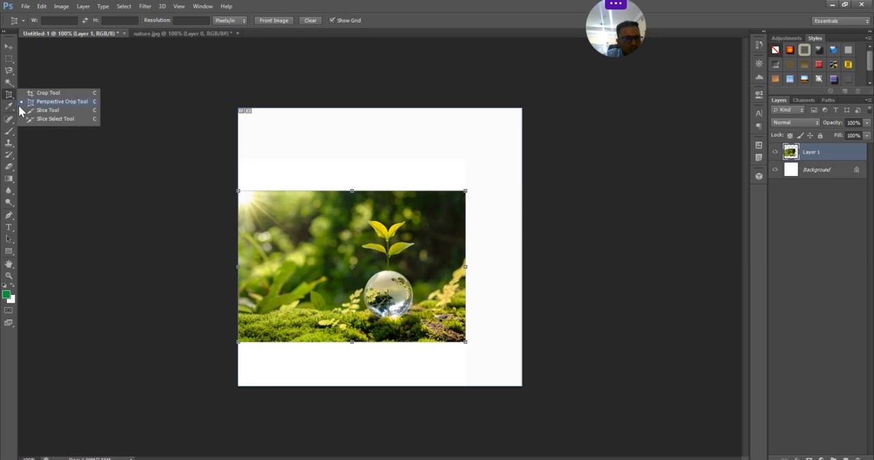
{"action": "left_click", "coordinate": [69, 112]}
{"action": "left_click", "coordinate": [9, 46]}
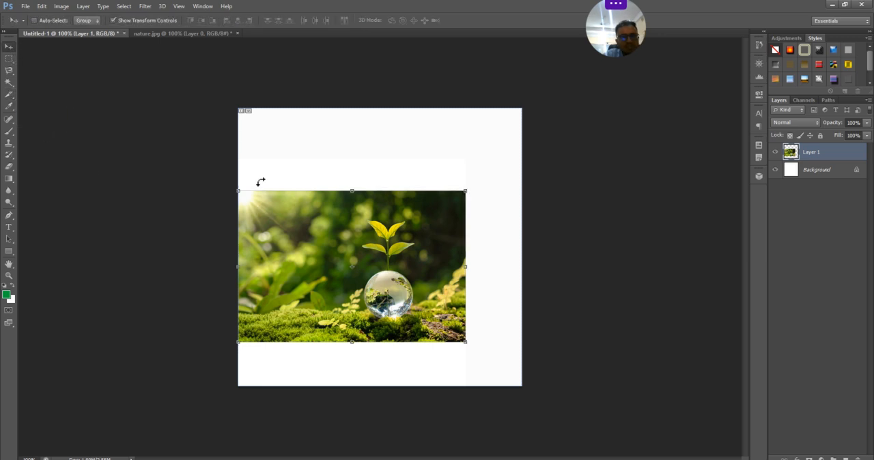
{"action": "left_click_drag", "start_coordinate": [292, 198], "coordinate": [292, 199]}
{"action": "left_click_drag", "start_coordinate": [324, 141], "coordinate": [328, 152]}
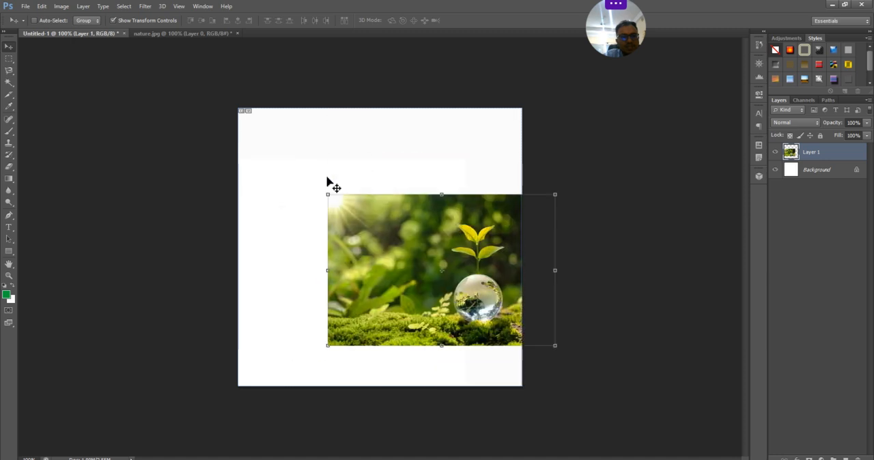
{"action": "left_click_drag", "start_coordinate": [269, 162], "coordinate": [233, 173]}
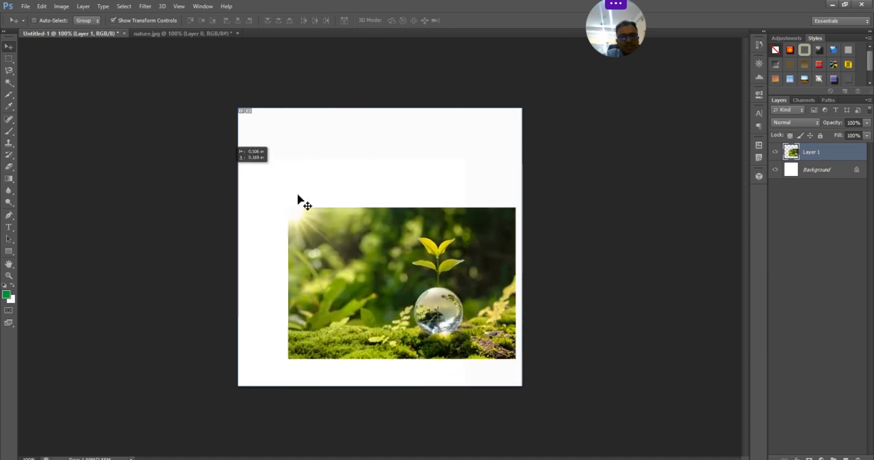
- Convert the Background into a regular layer named Layer 0 and shift it slightly upward on the canvas
{"action": "double_click", "coordinate": [822, 175]}
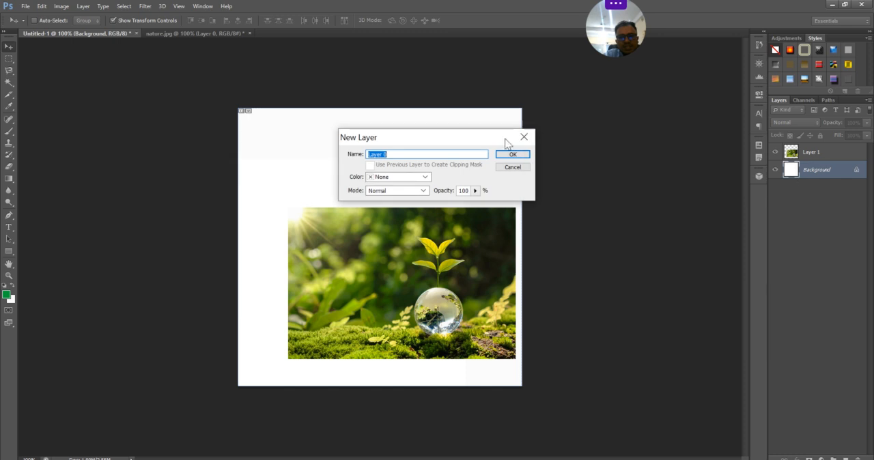
{"action": "left_click", "coordinate": [507, 157]}
{"action": "mouse_move", "coordinate": [294, 149]}
{"action": "left_mouse_down"}
{"action": "mouse_move", "coordinate": [271, 130]}
{"action": "mouse_move", "coordinate": [287, 149]}
{"action": "mouse_move", "coordinate": [295, 144]}
{"action": "left_mouse_up"}
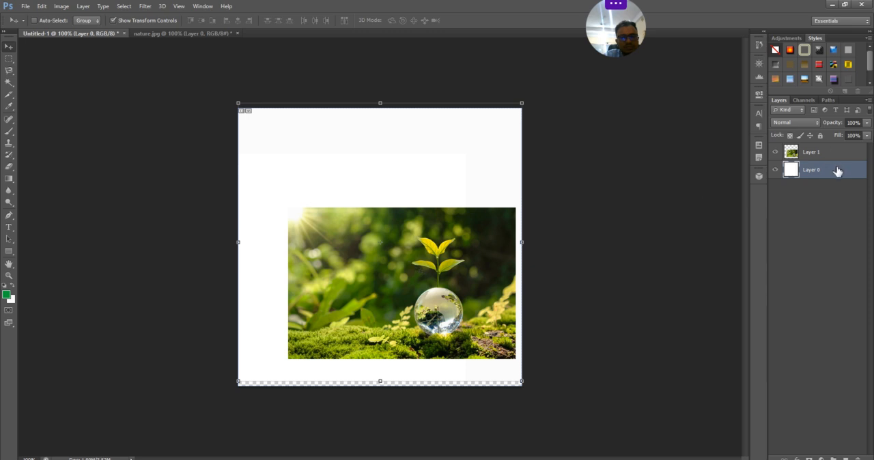
- Hide Layer 1 and scale Layer 0 to 98.20% height by lowering its upper edge to the canvas edge
{"action": "left_click", "coordinate": [774, 153]}
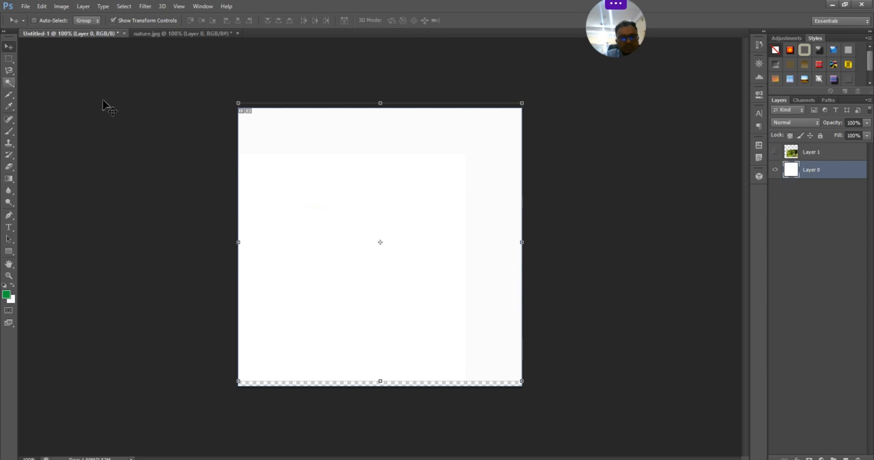
{"action": "mouse_move", "coordinate": [384, 100]}
{"action": "left_mouse_down"}
{"action": "mouse_move", "coordinate": [380, 128]}
{"action": "mouse_move", "coordinate": [380, 107]}
{"action": "left_mouse_up"}
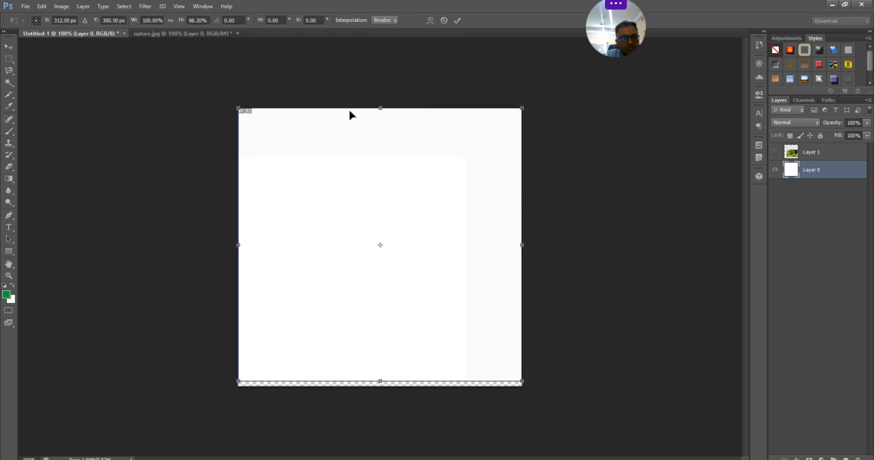
{"action": "left_click", "coordinate": [16, 97]}
{"action": "left_click", "coordinate": [392, 182]}
- Try the Slice Tool by drawing a rectangular slice in the middle of the canvas, and delete the slice
{"action": "left_click_drag", "start_coordinate": [290, 162], "coordinate": [492, 291]}
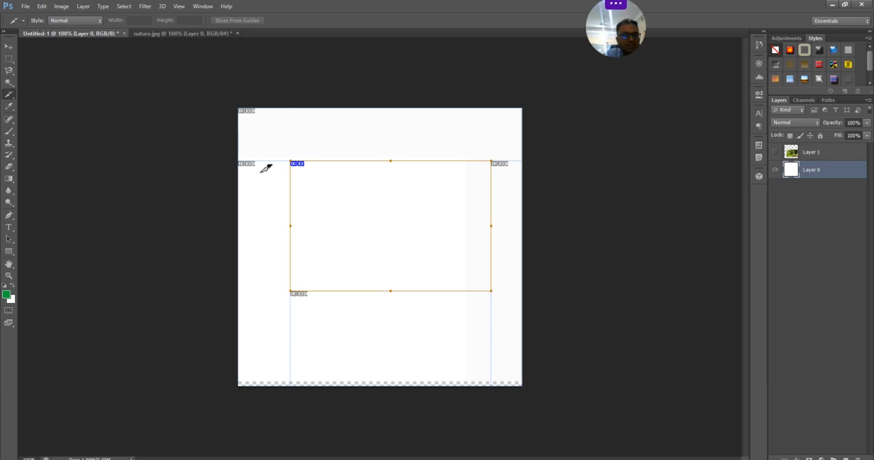
{"action": "key", "text": "Delete"}
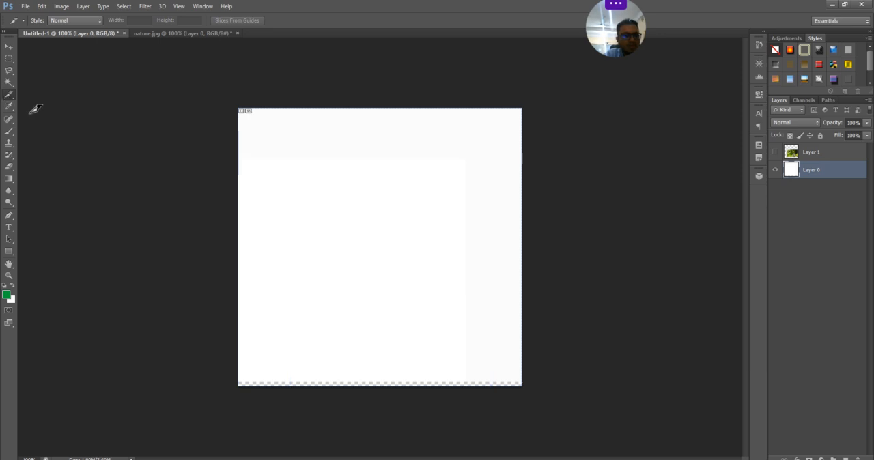
{"action": "right_click", "coordinate": [12, 95]}
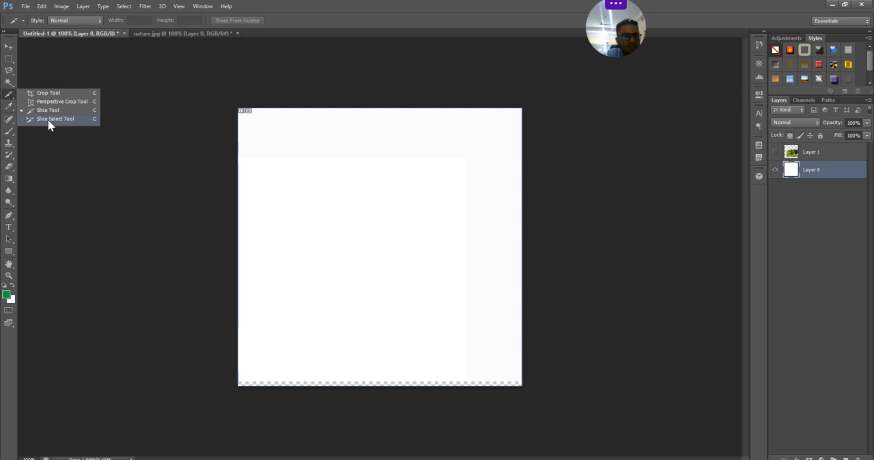
{"action": "left_click", "coordinate": [10, 95]}
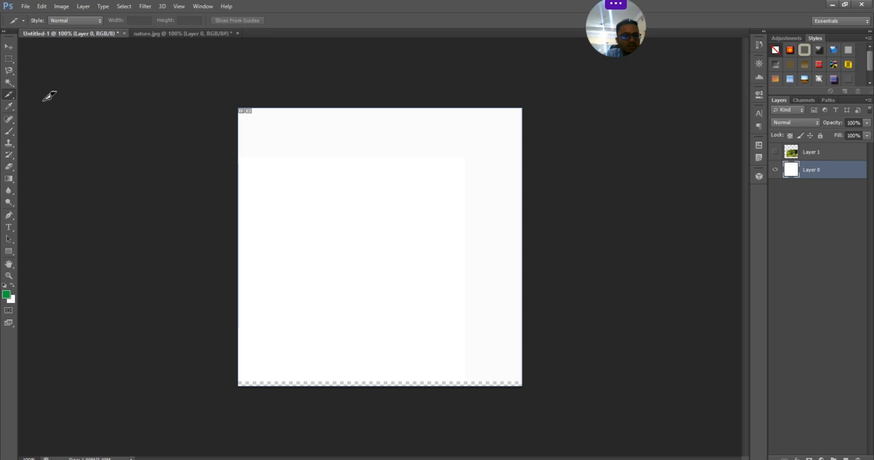